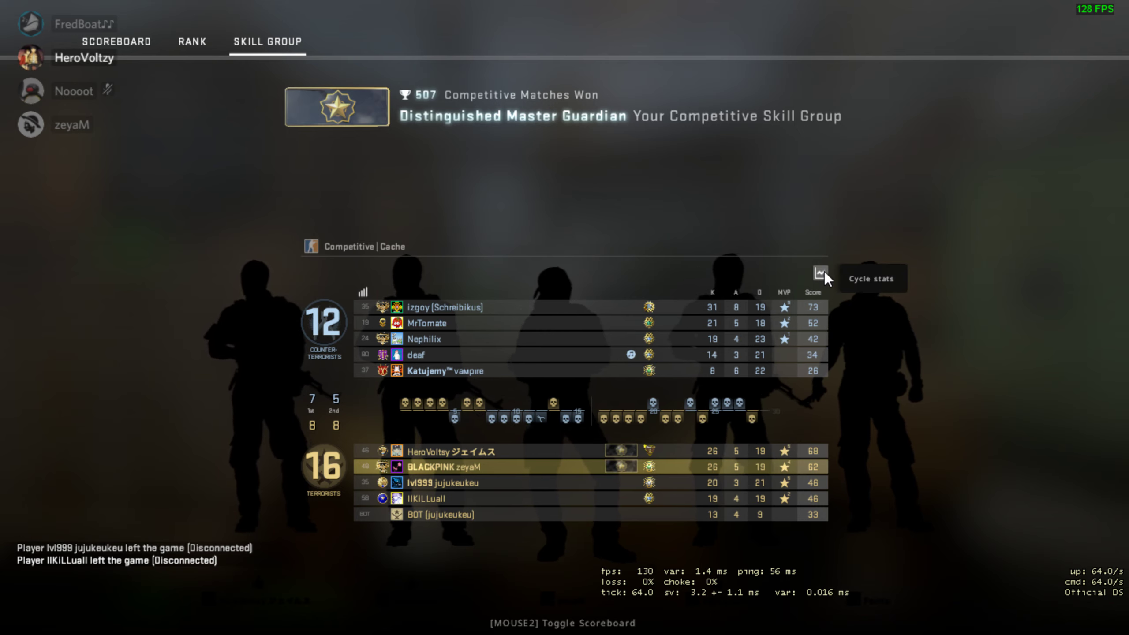
- Flip the stats view and back, invite Jisooooo <3, and open Play CS:GO map selection
{"action": "left_click", "coordinate": [824, 272]}
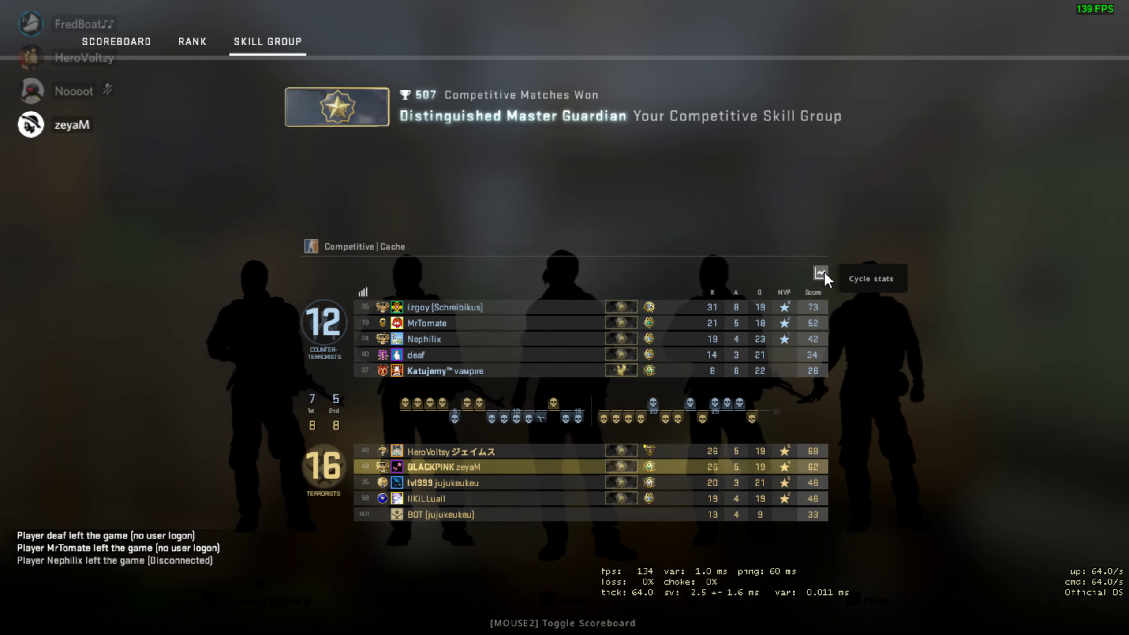
{"action": "left_click", "coordinate": [826, 271]}
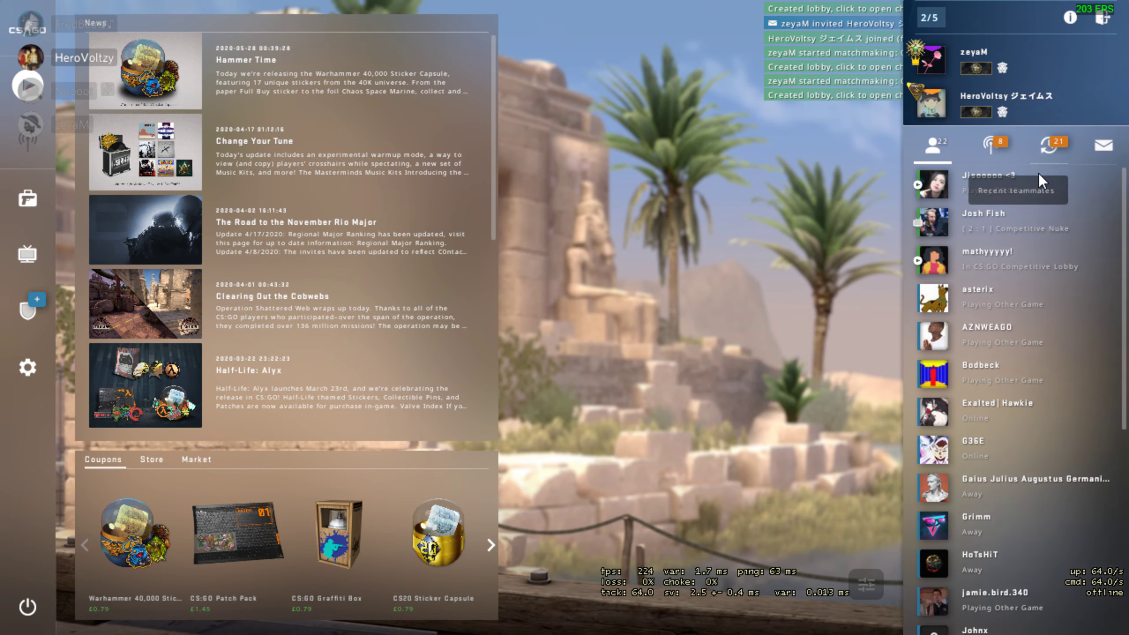
{"action": "mouse_move", "coordinate": [1048, 145]}
{"action": "left_click", "coordinate": [997, 181]}
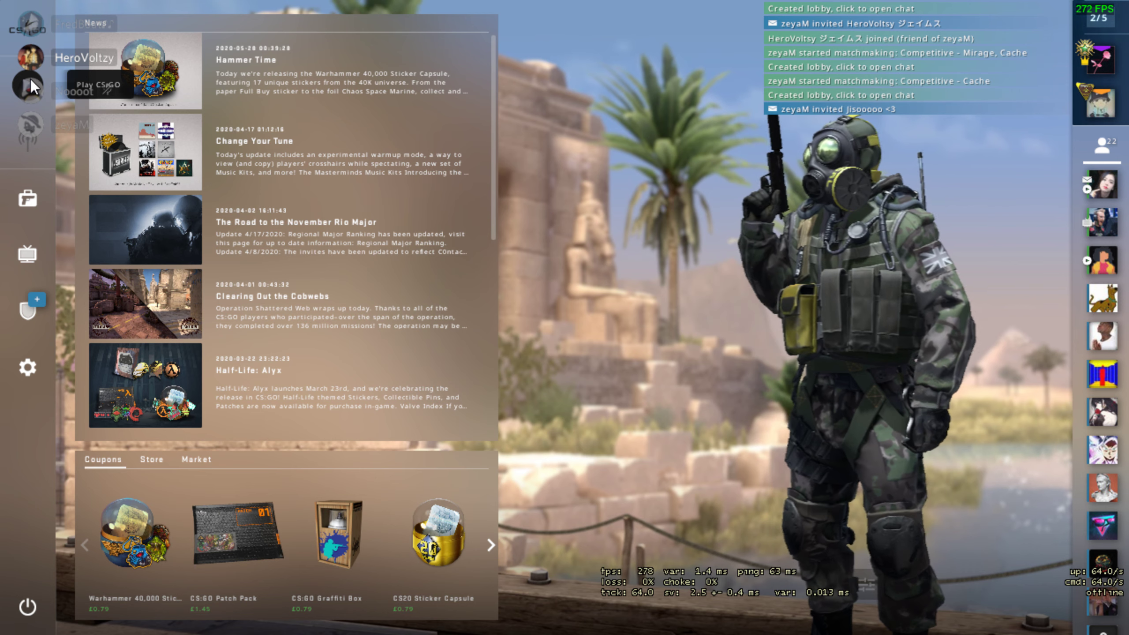
{"action": "left_click", "coordinate": [29, 79]}
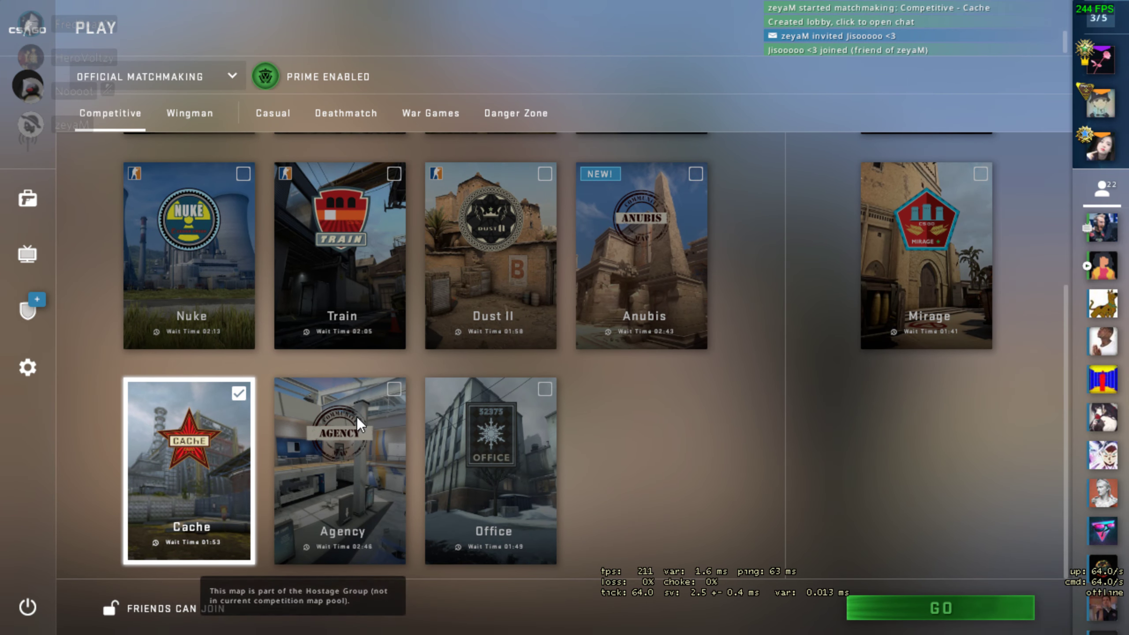
{"action": "left_click", "coordinate": [183, 457]}
{"action": "scroll", "coordinate": [171, 353], "scroll_direction": "up", "scroll_amount": 5}
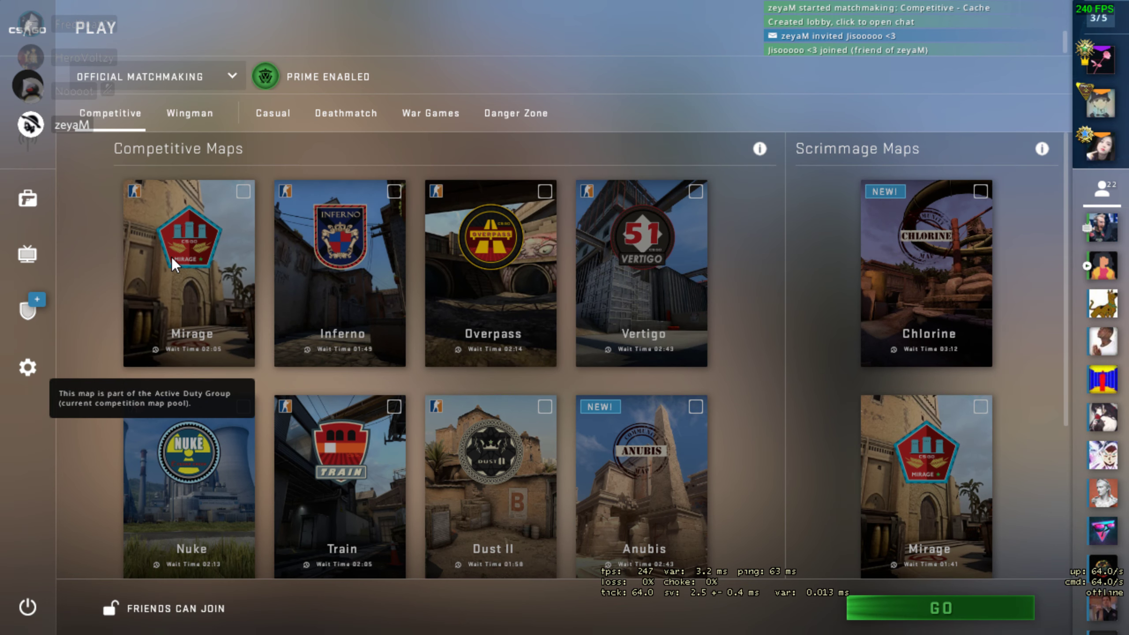
{"action": "scroll", "coordinate": [194, 318], "scroll_direction": "down", "scroll_amount": 2}
{"action": "scroll", "coordinate": [216, 376], "scroll_direction": "down", "scroll_amount": 1}
{"action": "left_click", "coordinate": [973, 611]}
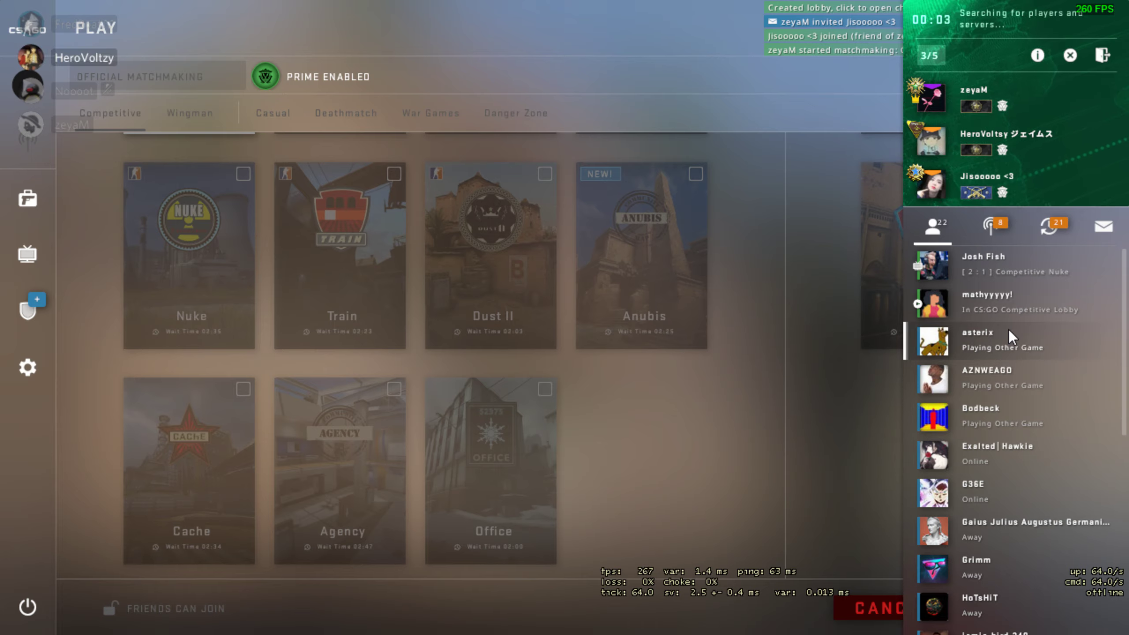
{"action": "left_click", "coordinate": [972, 189]}
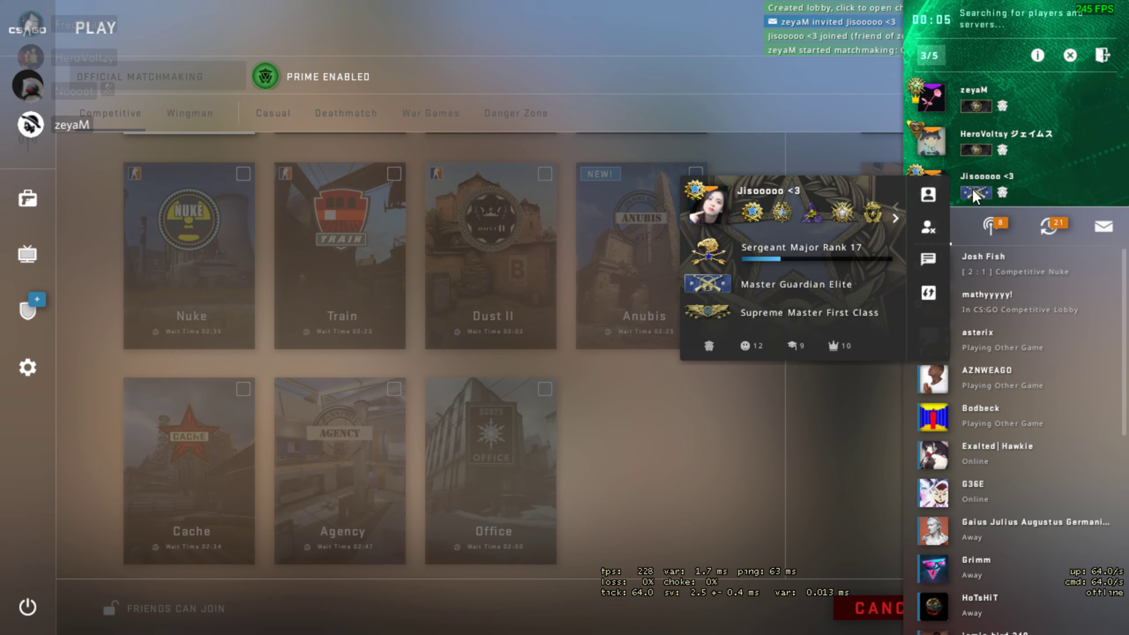
{"action": "left_click", "coordinate": [691, 85]}
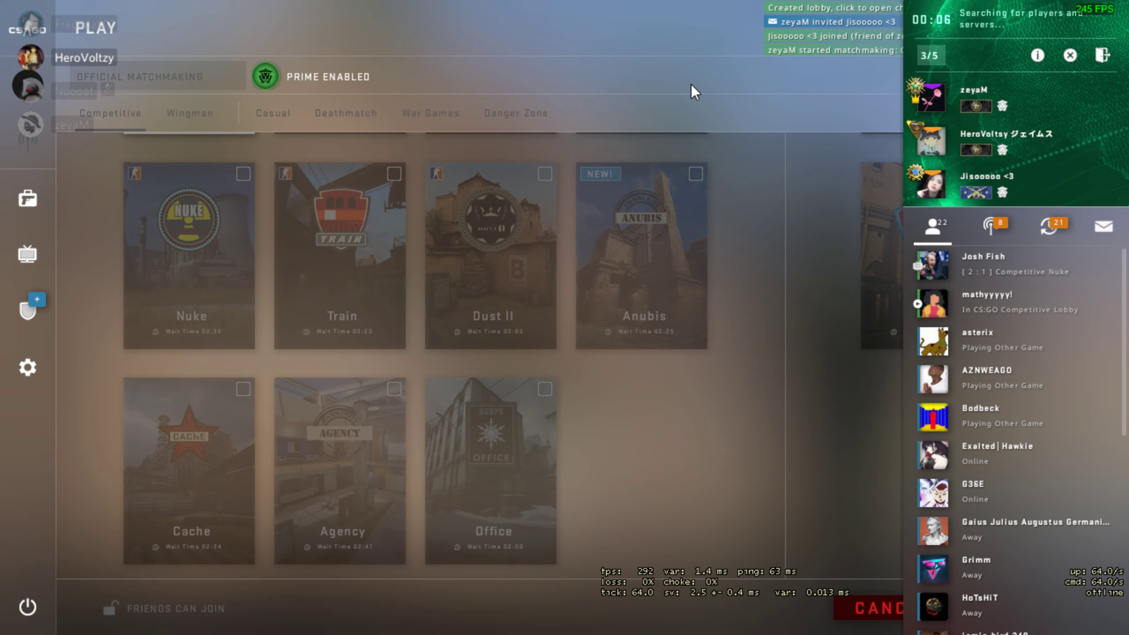
{"action": "left_click", "coordinate": [28, 25]}
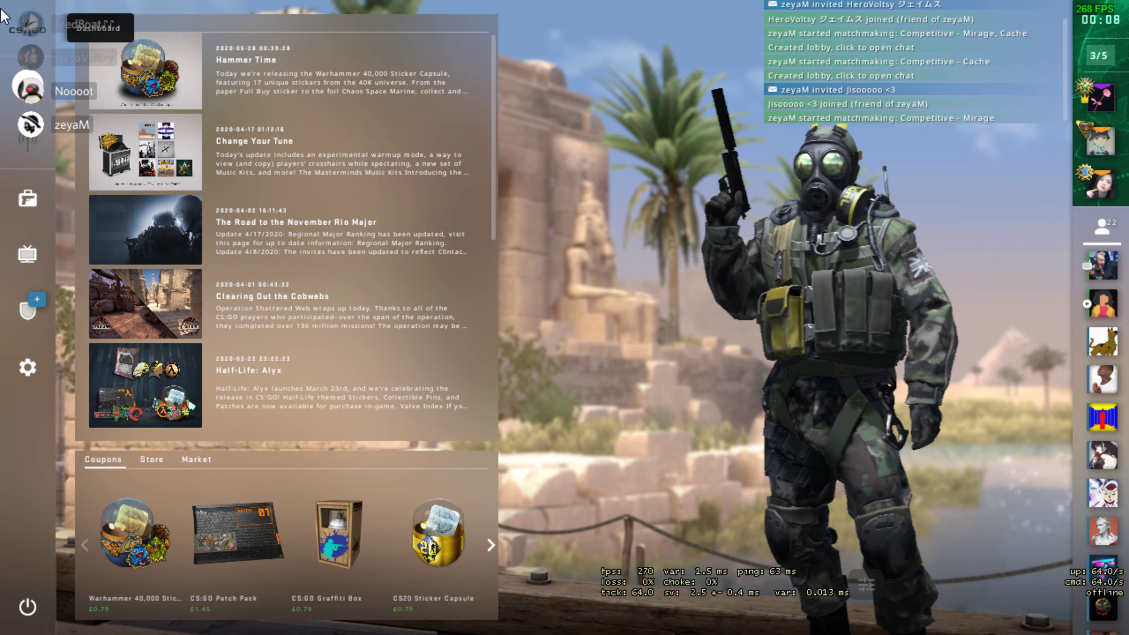